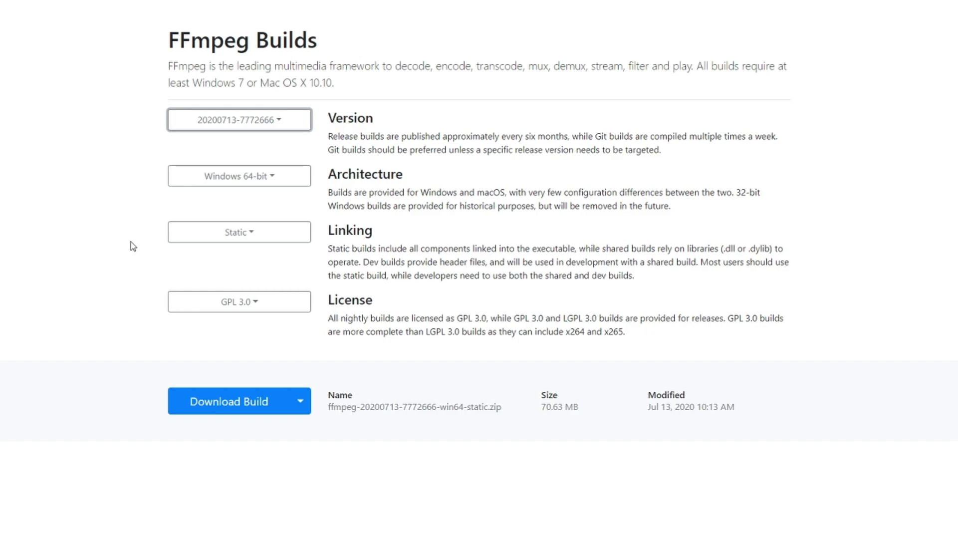
Step: Choose release version 4.3 for the FFmpeg build
click(265, 122)
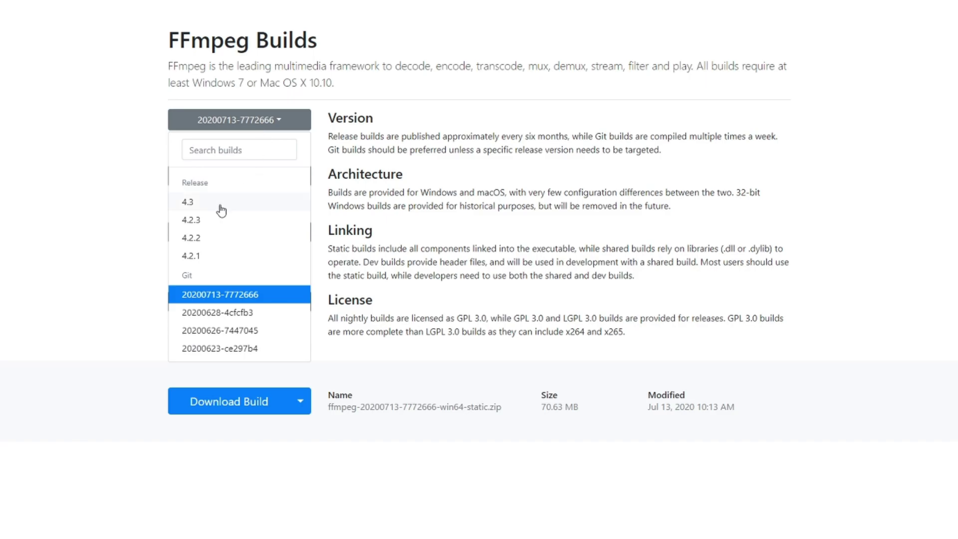
click(291, 122)
click(278, 120)
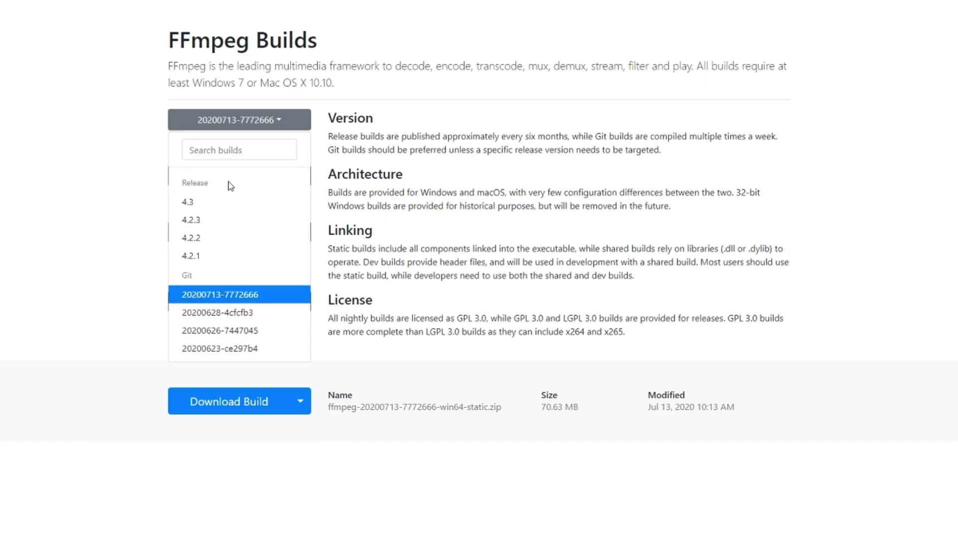
click(212, 204)
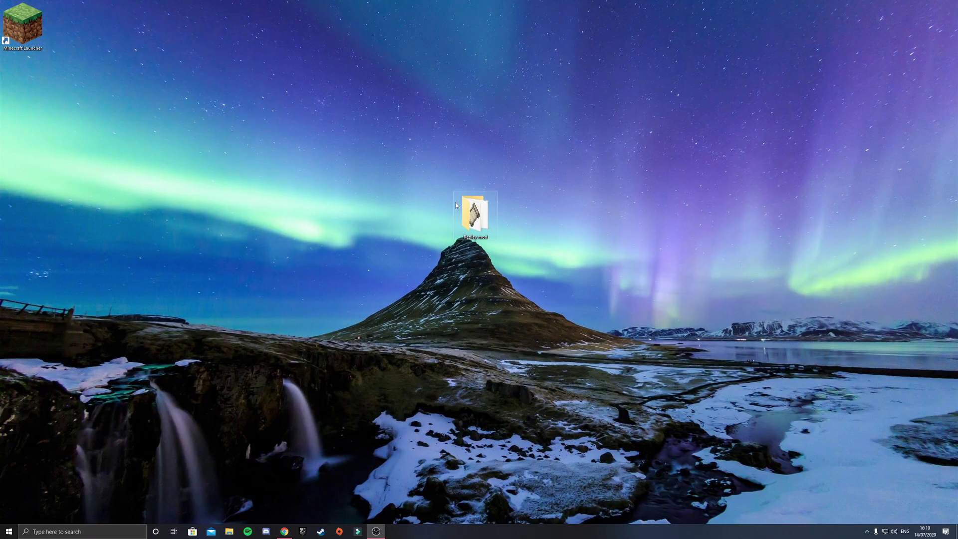
Step: Open the Replay mod folder on the desktop and look over the downloaded files
double_click(476, 214)
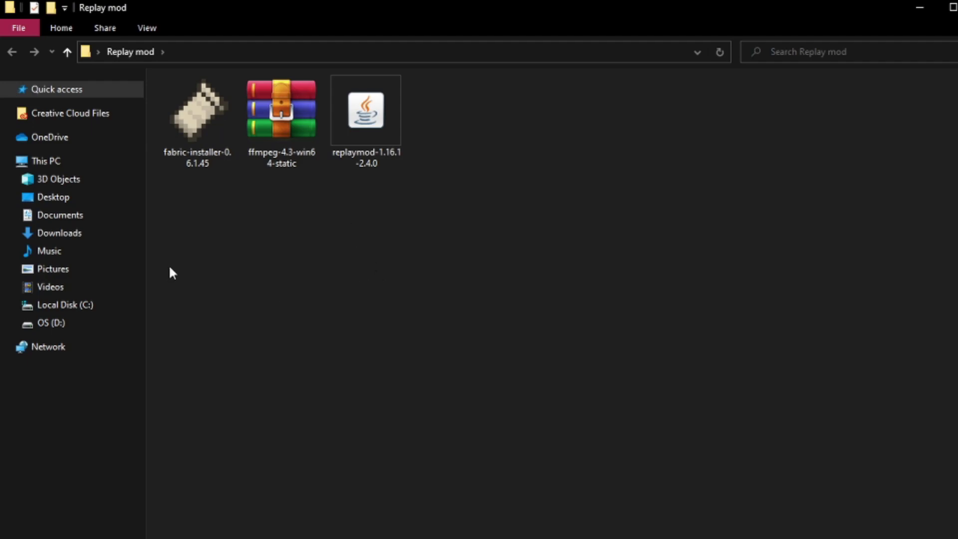
click(202, 110)
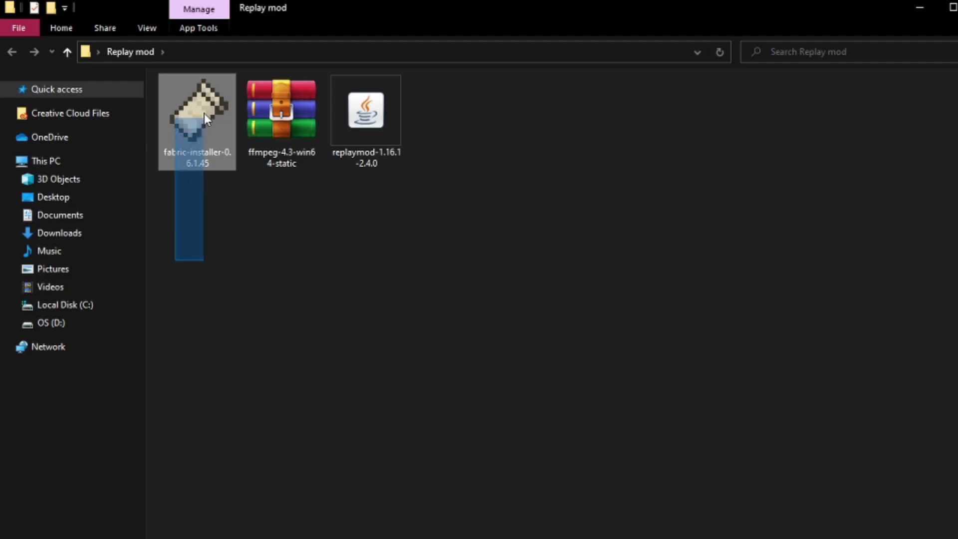
click(274, 221)
click(285, 86)
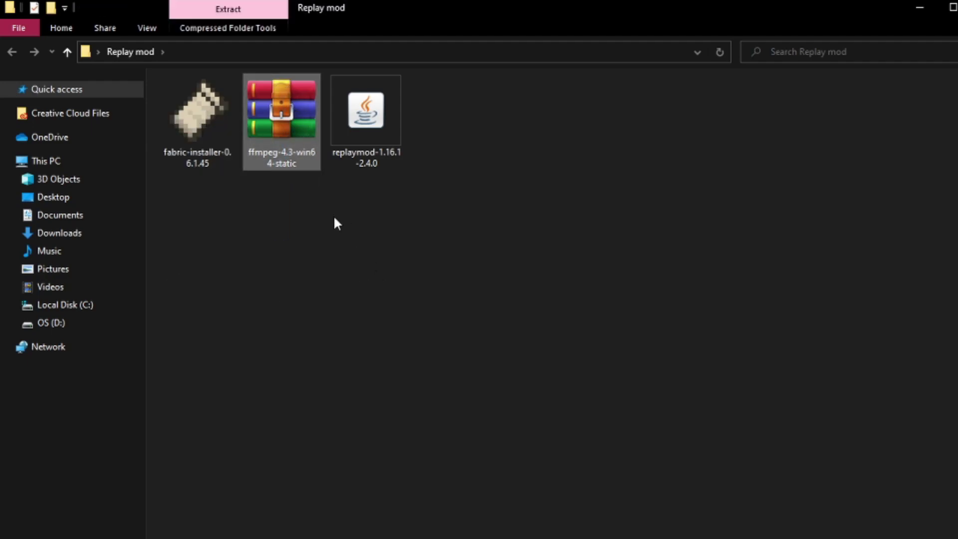
click(398, 105)
click(442, 262)
Step: Extract the ffmpeg-4.3-win64-static archive directly into the Replay mod folder
right_click(283, 131)
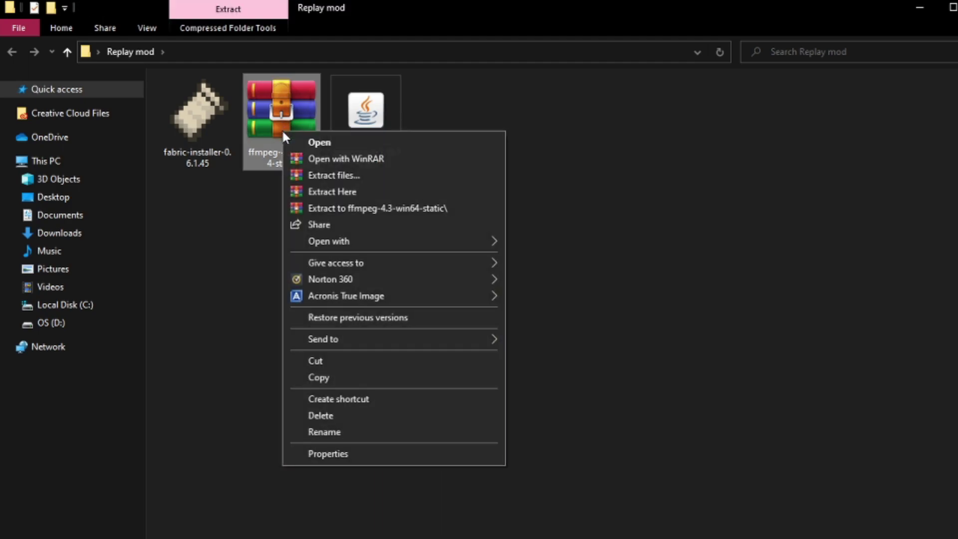
click(325, 192)
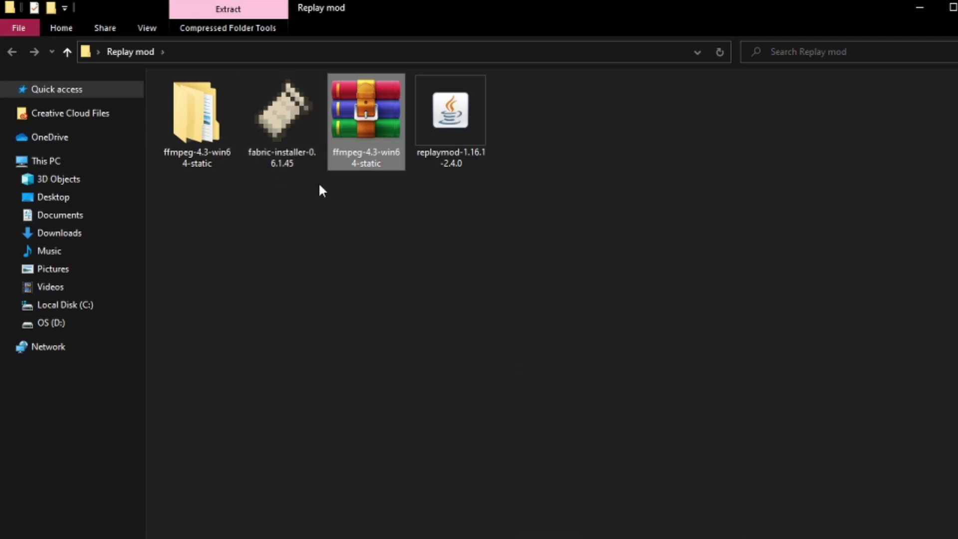
click(207, 152)
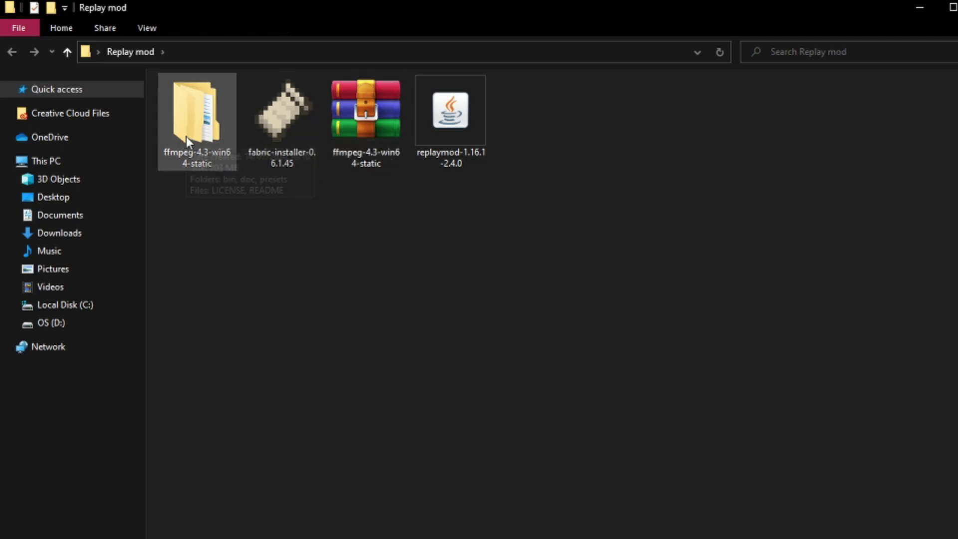
click(261, 289)
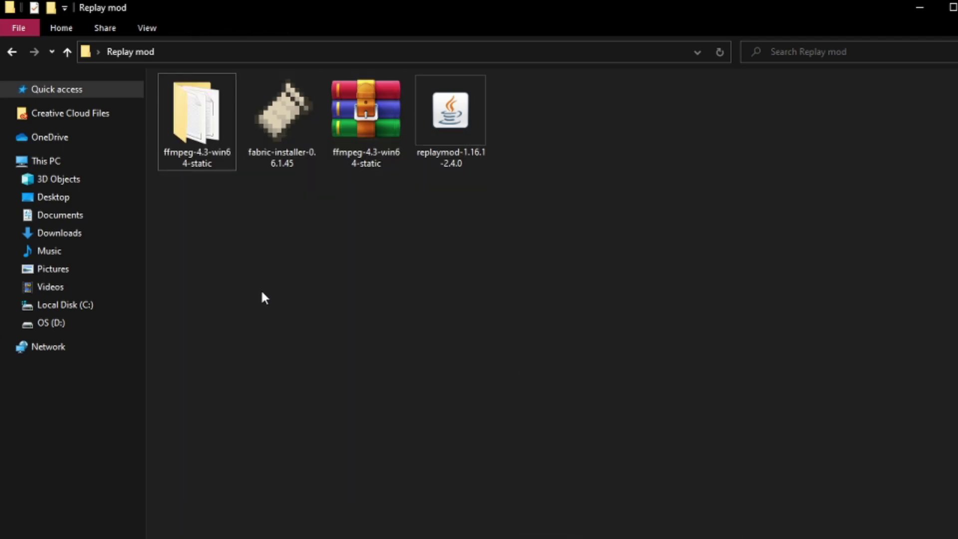
Step: Rename the extracted ffmpeg-4.3-win64-static folder as ffmpeg
right_click(202, 141)
click(252, 470)
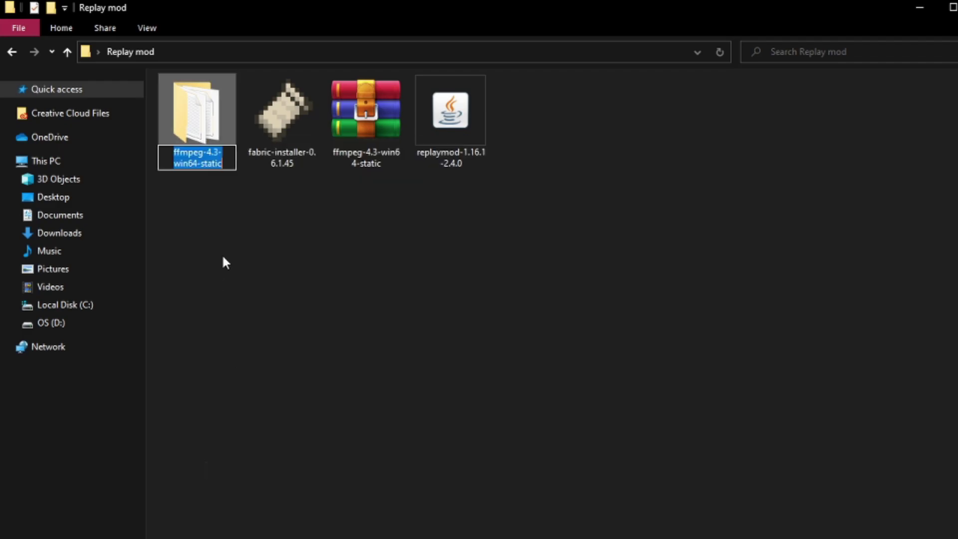
click(209, 153)
key(ctrl+a)
text(ffmpeg)
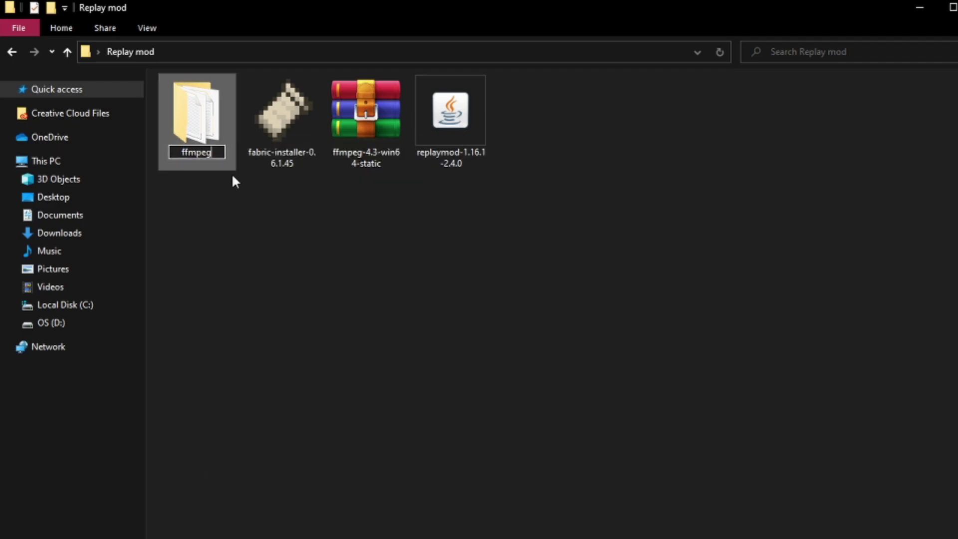
key(Return)
click(261, 278)
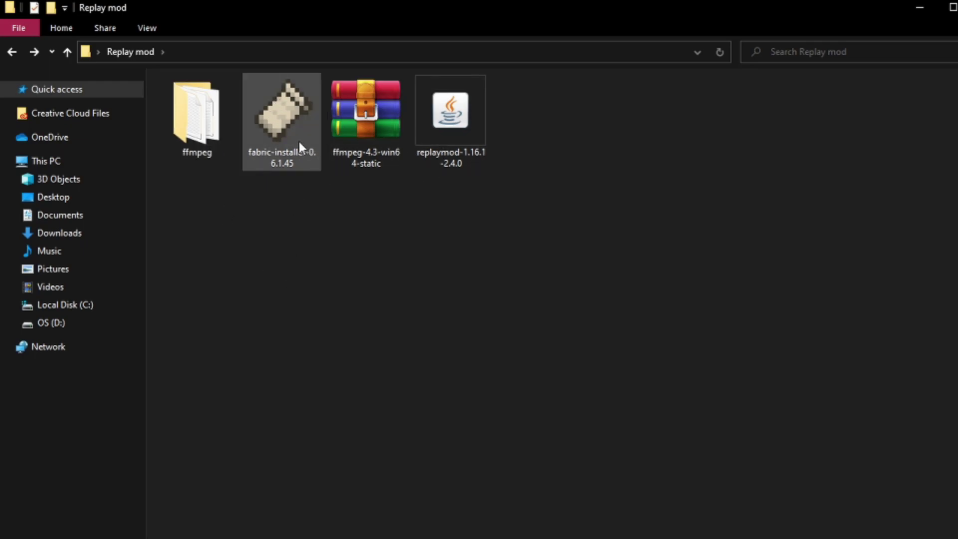
Step: Launch fabric-installer-0.6.1.45 and install the Fabric client for Minecraft 1.16.1 with loader 0.9.0+build.204 and a created profile
click(289, 107)
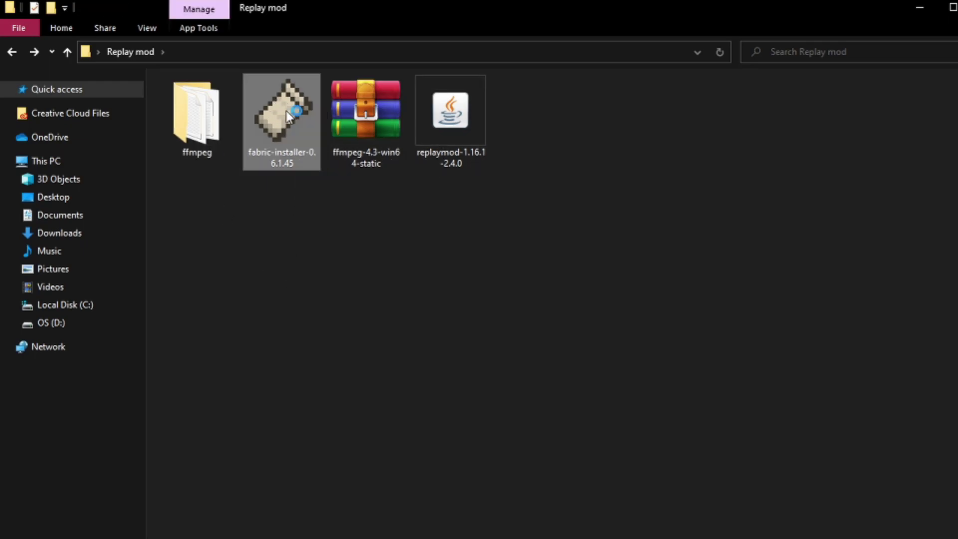
double_click(304, 149)
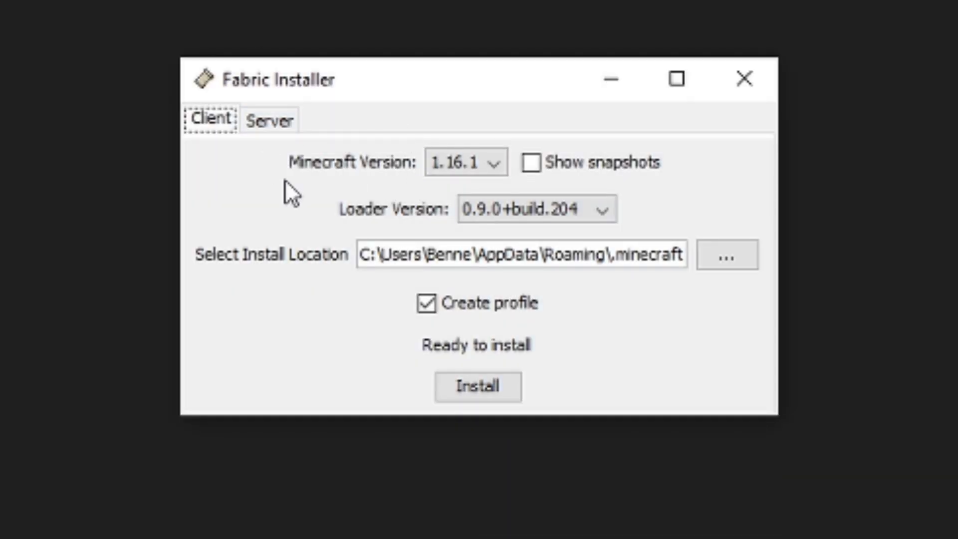
drag(429, 255, 741, 265)
click(629, 260)
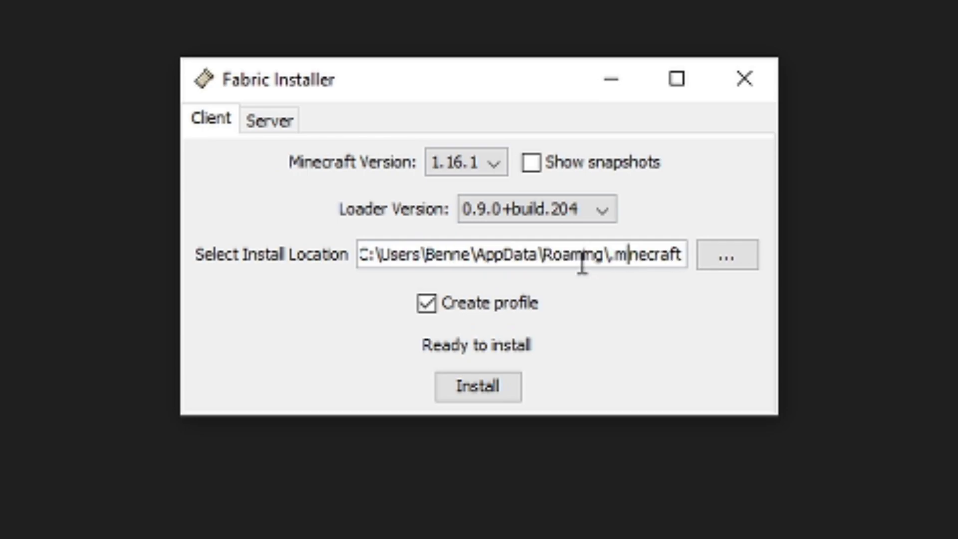
drag(543, 259, 596, 259)
click(533, 211)
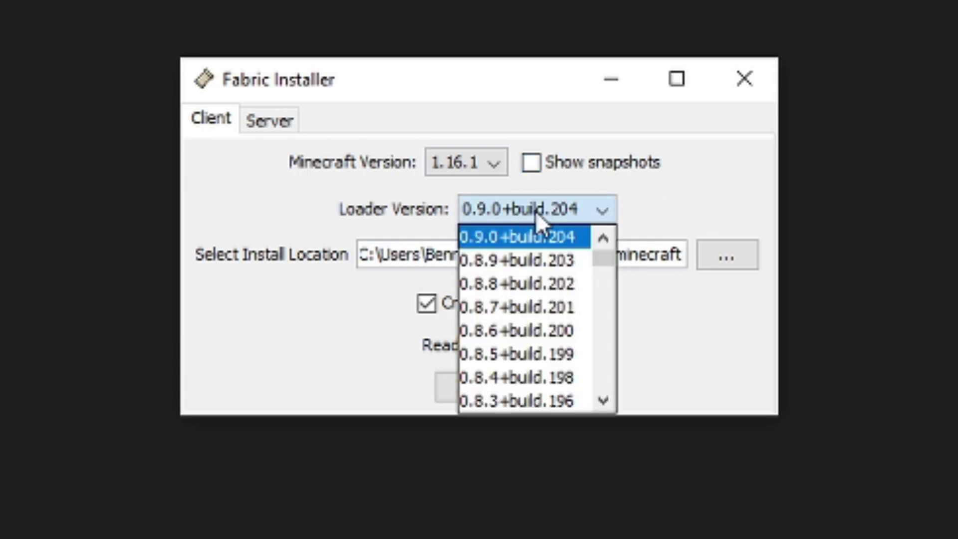
click(549, 214)
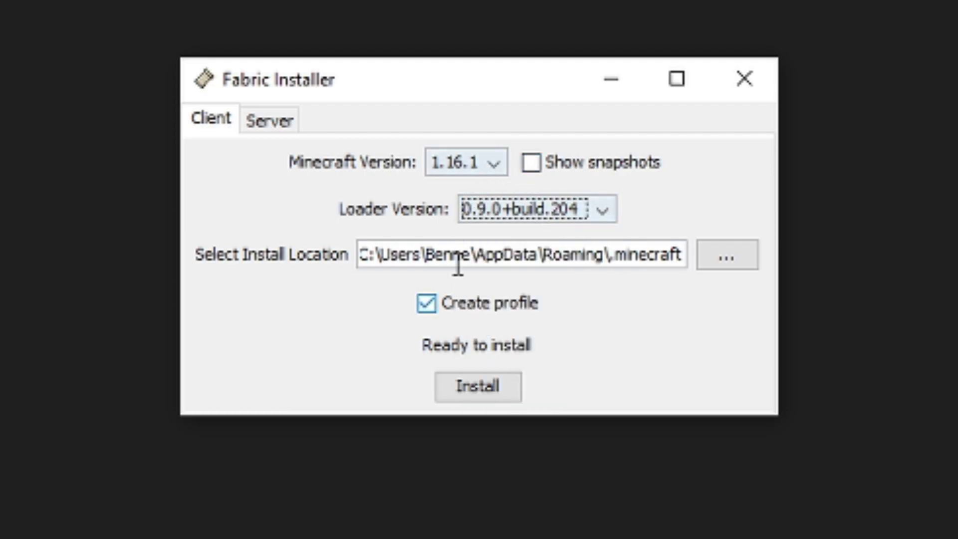
click(473, 384)
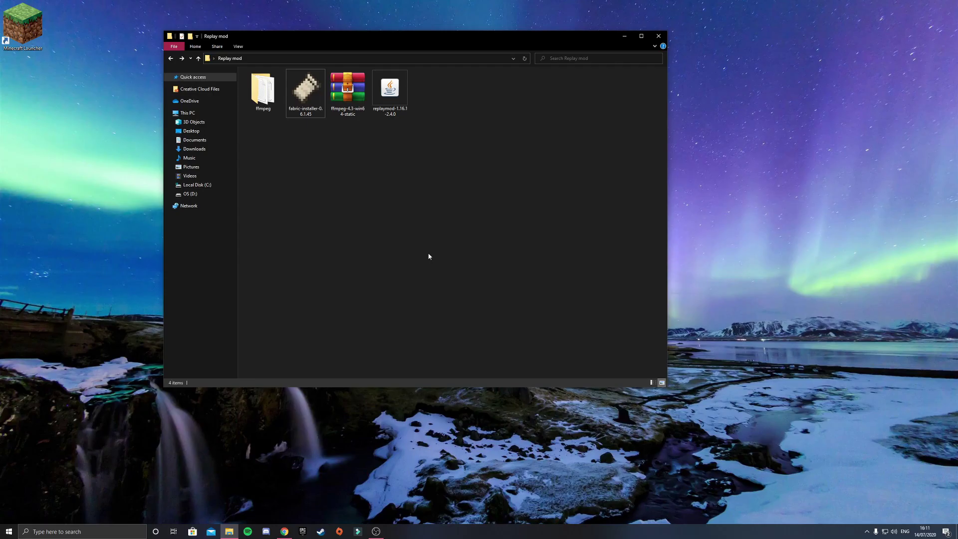
Step: Search Windows for %appdata% and open the .minecraft folder inside Roaming
click(61, 530)
text(%)
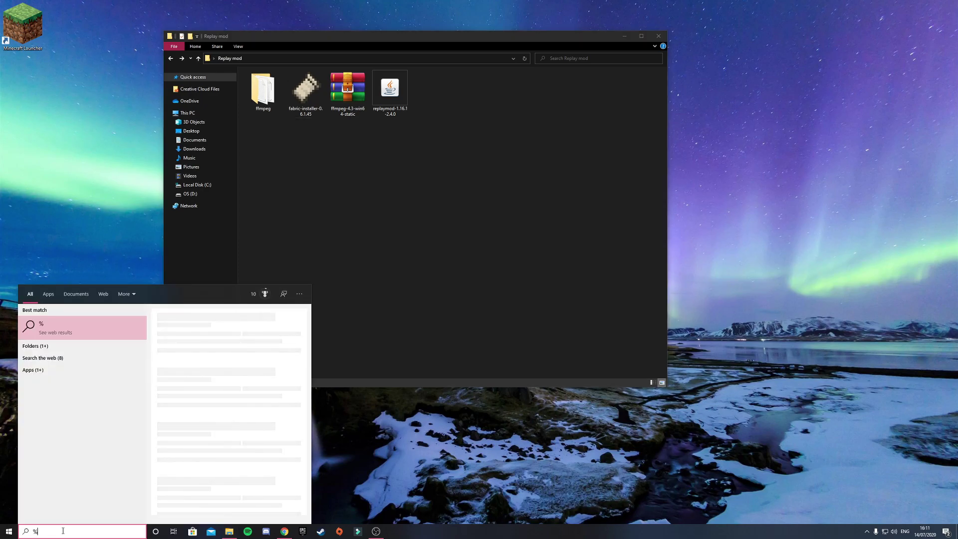
text(appdata)
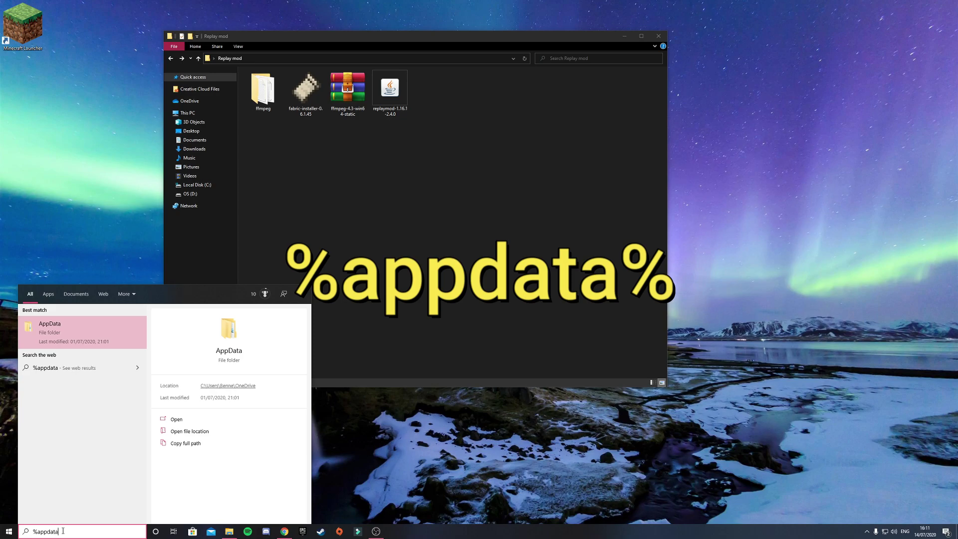
text(%)
key(Return)
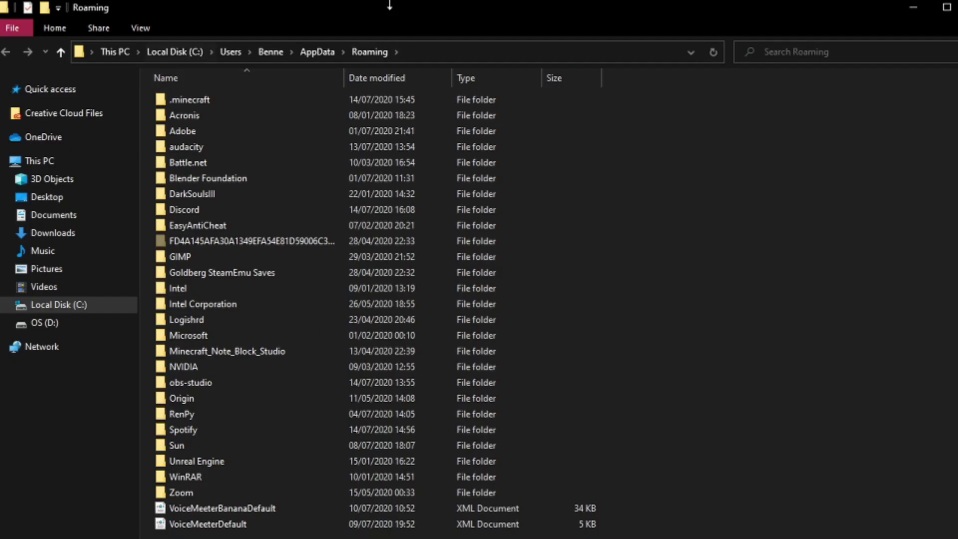
double_click(309, 95)
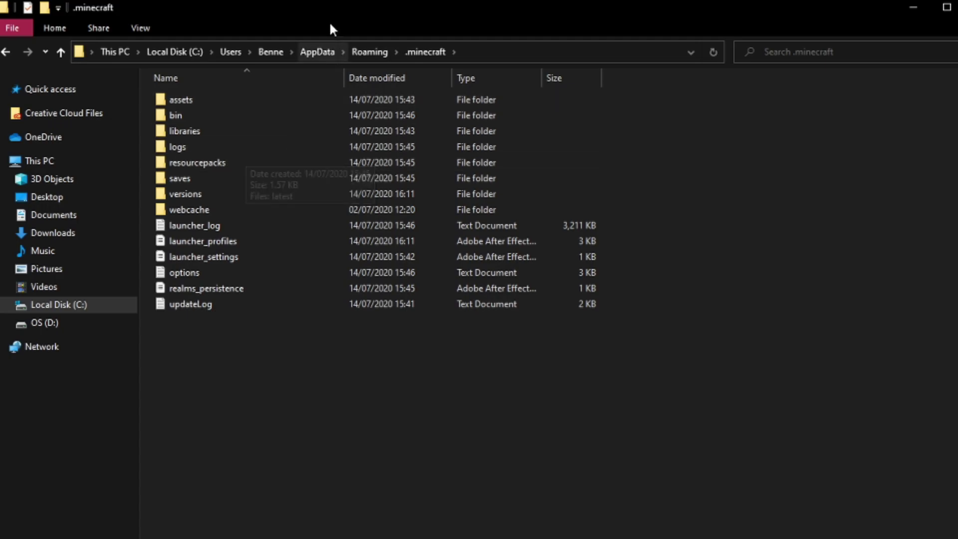
Step: Arrange the Replay mod and .minecraft windows side by side and move the ffmpeg folder into .minecraft
drag(328, 17, 633, 54)
drag(334, 14, 199, 61)
drag(732, 46, 834, 52)
drag(71, 133, 719, 296)
click(677, 319)
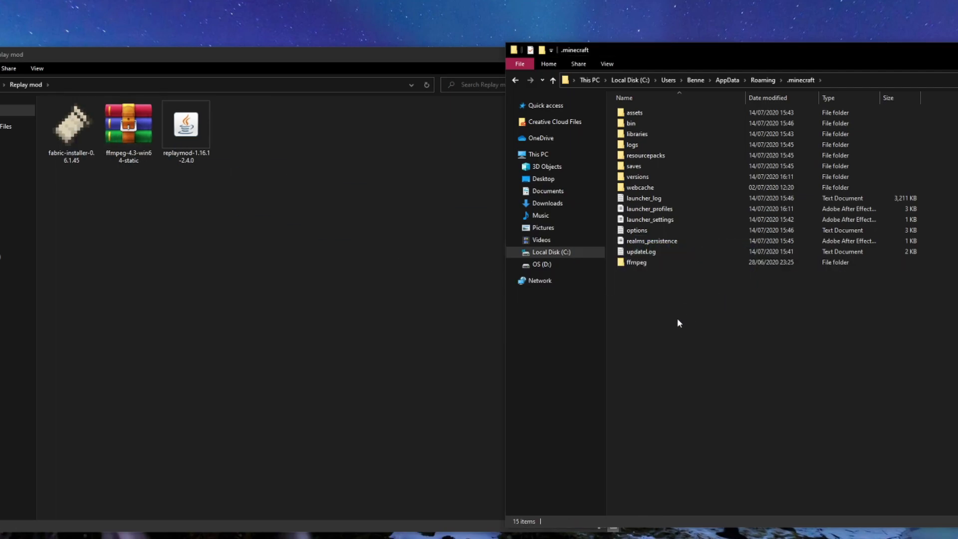
Step: Create a new folder named mods in the .minecraft folder
right_click(660, 303)
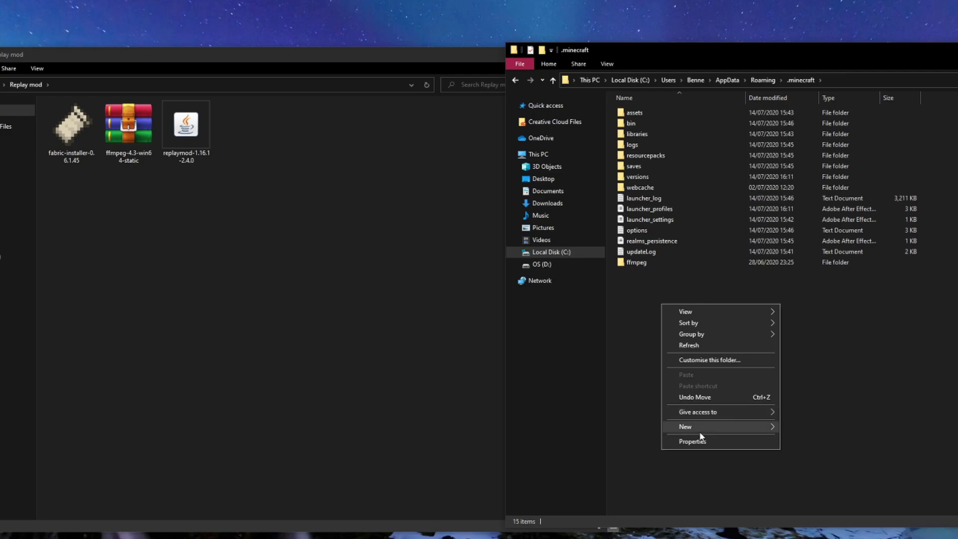
mouse_move(700, 433)
click(803, 429)
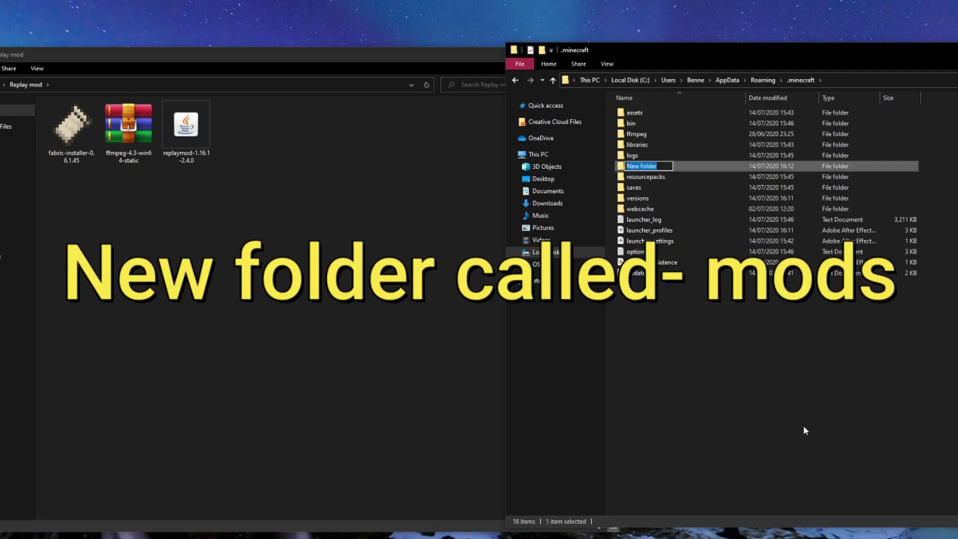
text(mods)
key(Return)
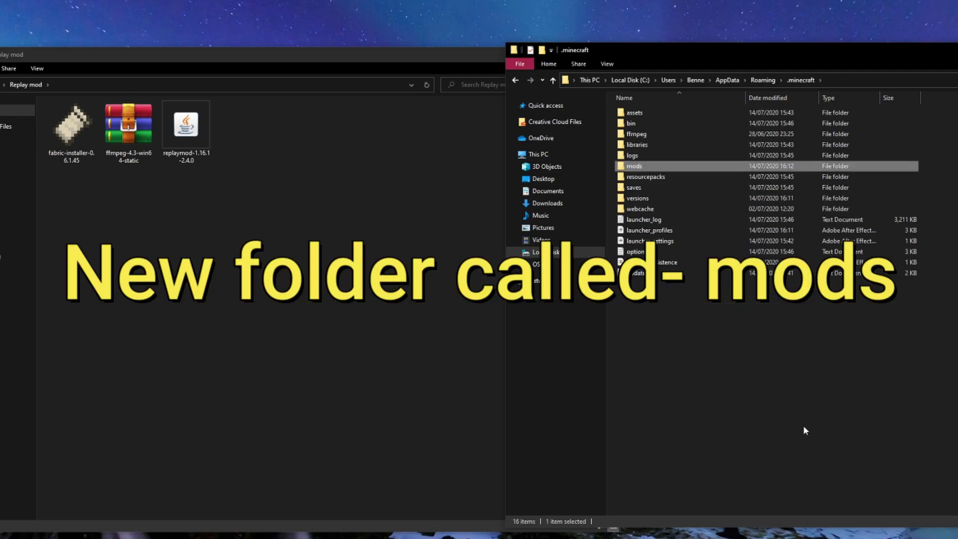
Step: Open the mods folder and move the replaymod-1.16.1-2.4.0 file into it
double_click(660, 165)
drag(169, 143, 815, 184)
click(773, 231)
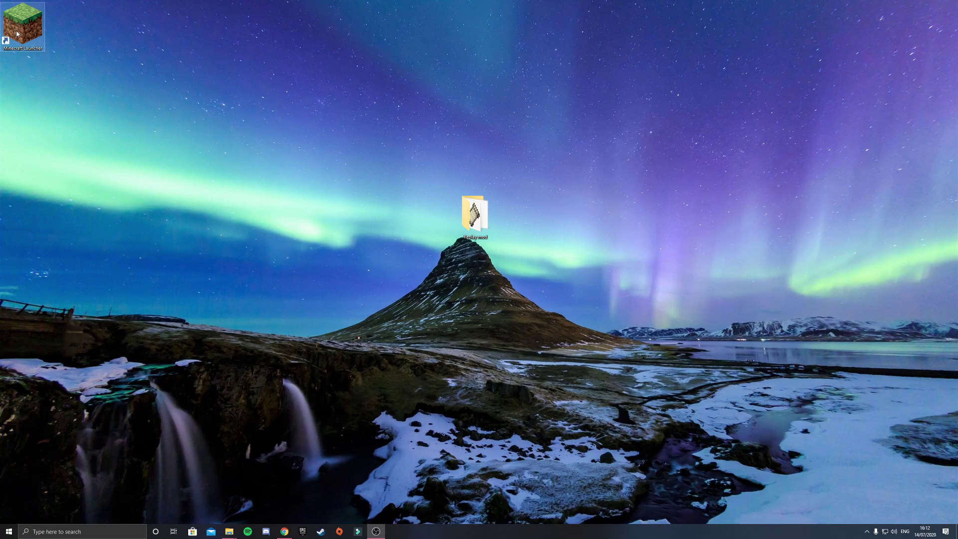
Step: Open the Minecraft Launcher and start the game with the fabric-loader-1.16.1 profile
double_click(16, 33)
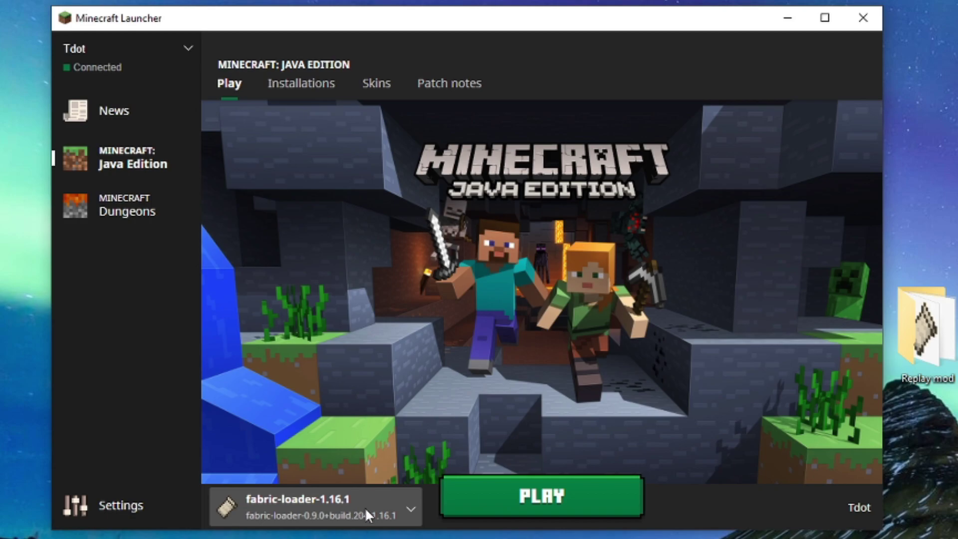
click(367, 507)
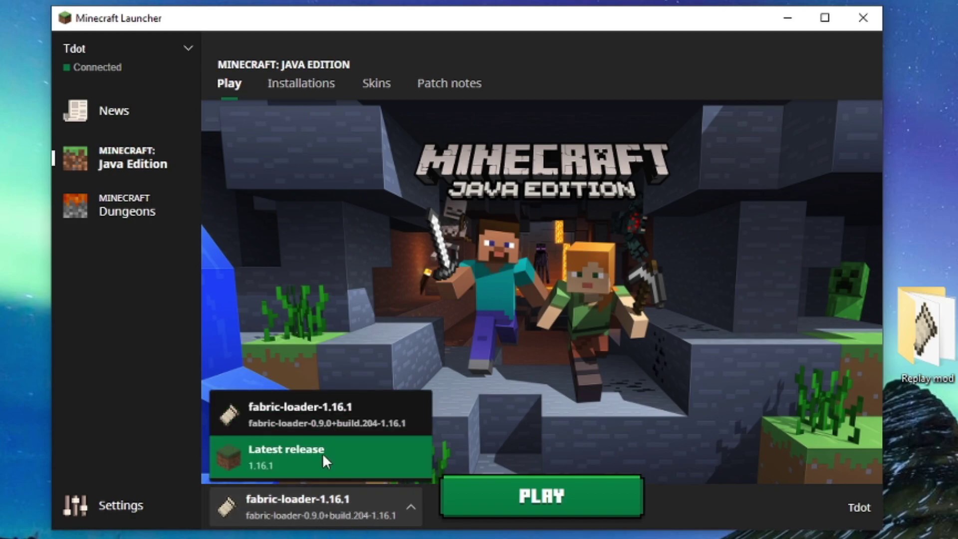
click(306, 424)
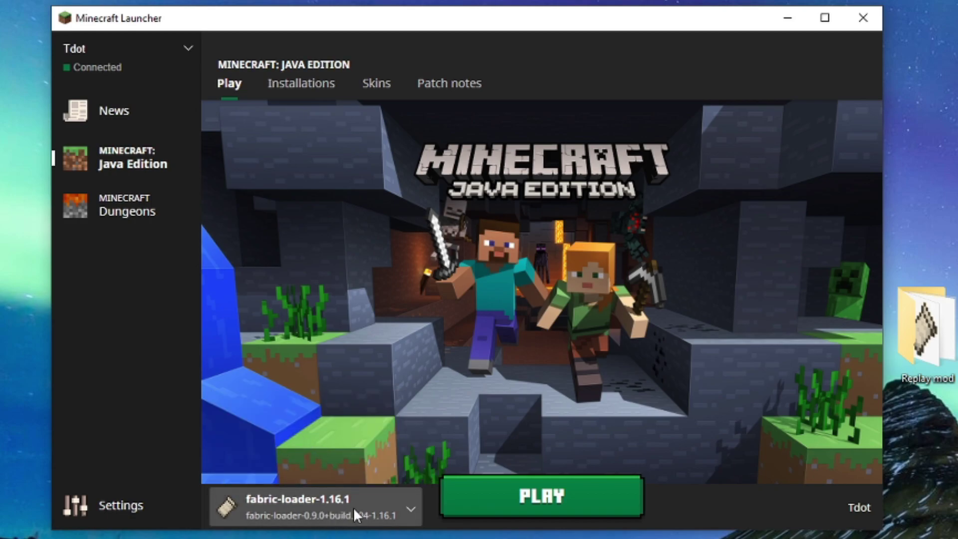
click(503, 505)
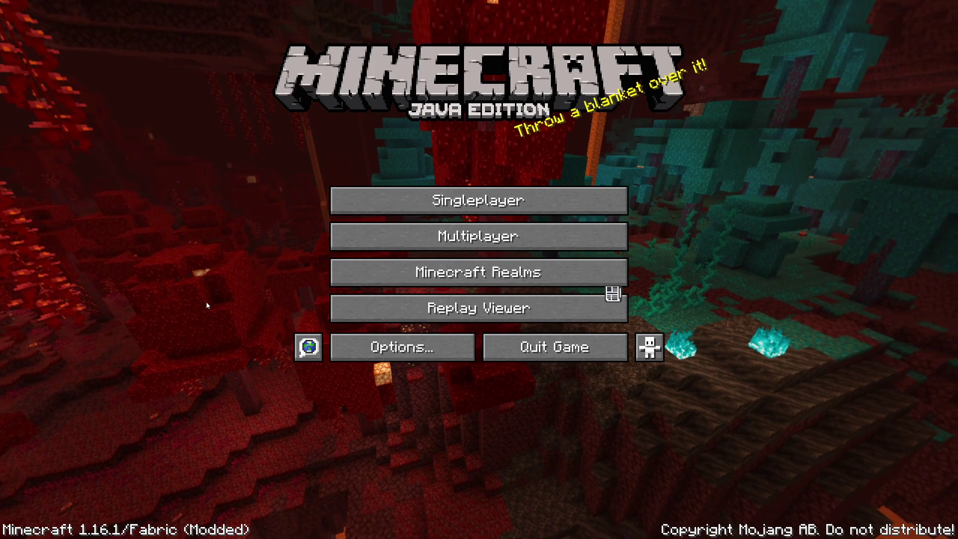
Step: Open the Replay Viewer and review the Replay Mod settings, leaving them when done
click(470, 312)
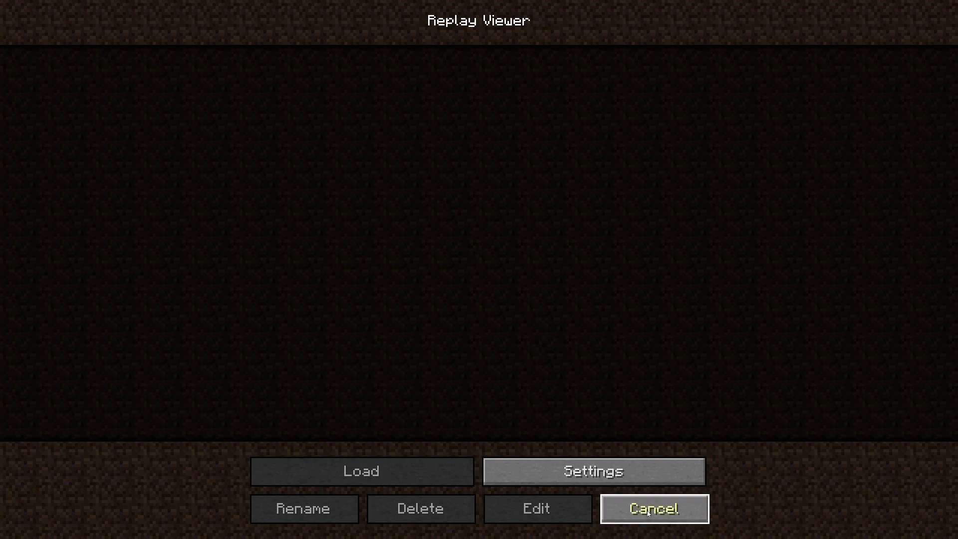
click(587, 479)
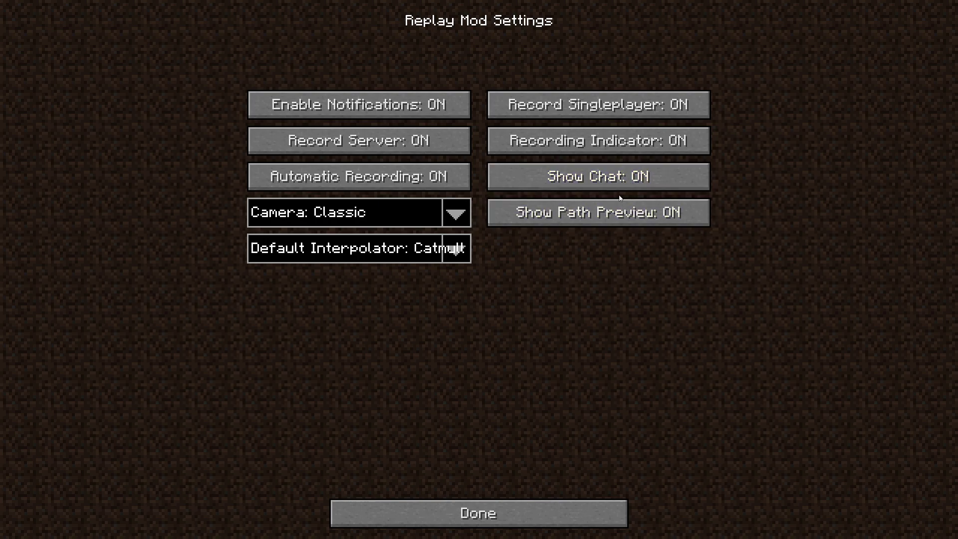
click(616, 504)
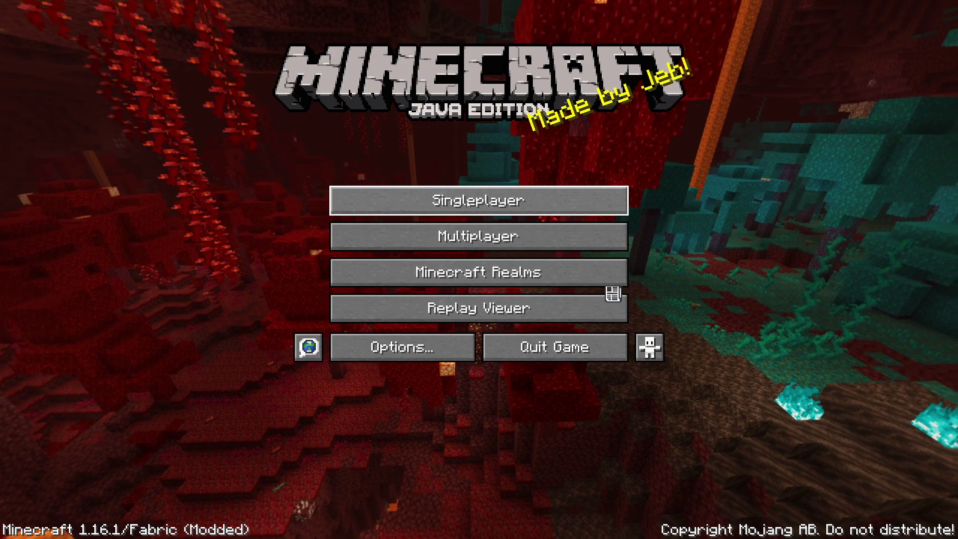
Step: Enter a singleplayer world and walk around the grassy forest clearing to record some gameplay
click(439, 199)
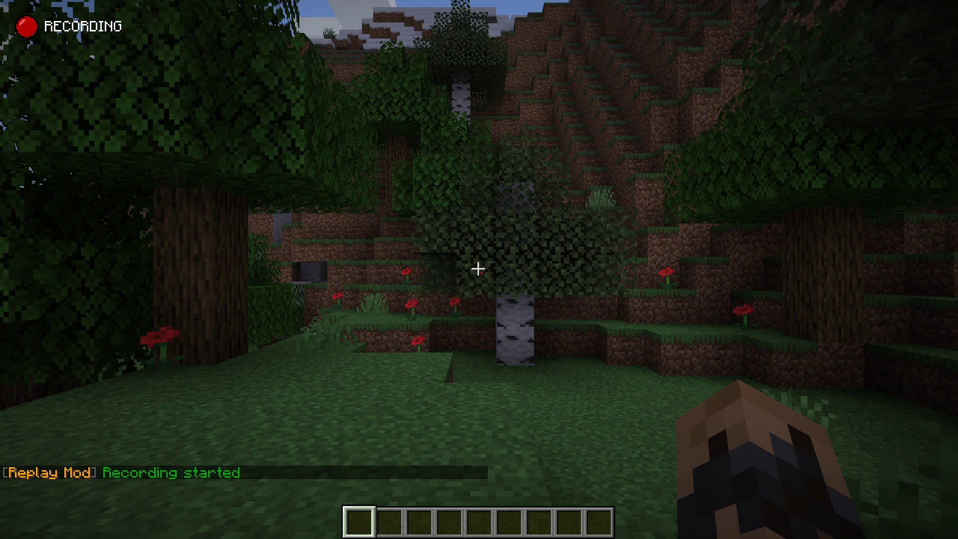
mouse_move(478, 269)
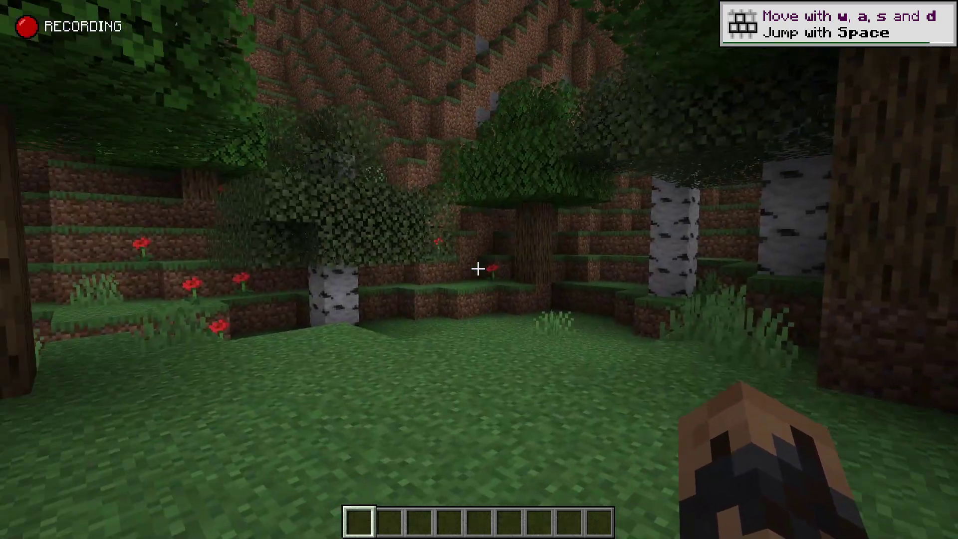
key(w)
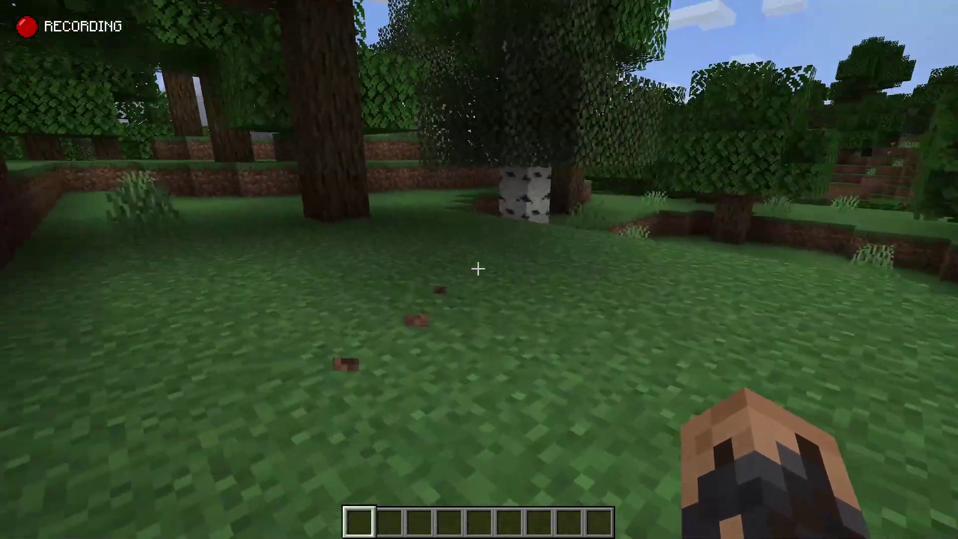
key(w)
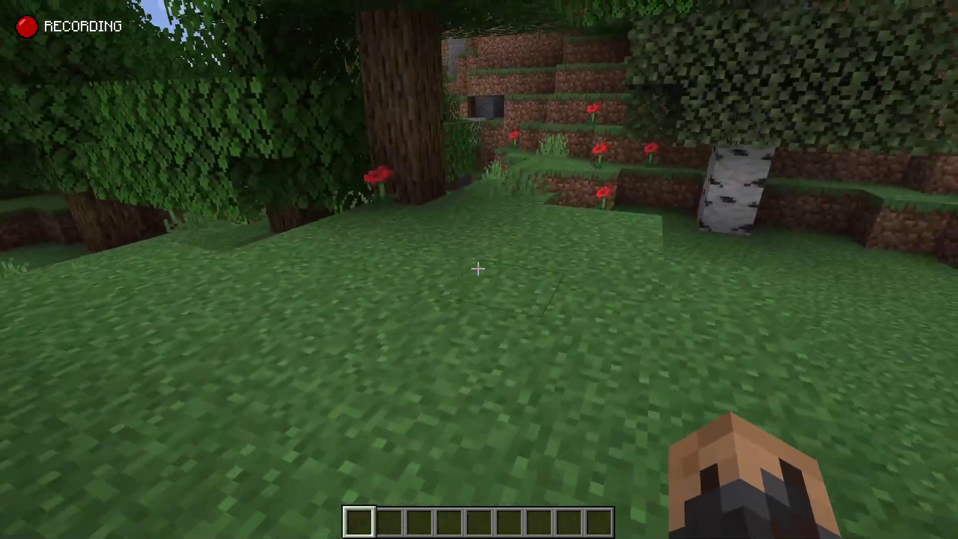
key(w)
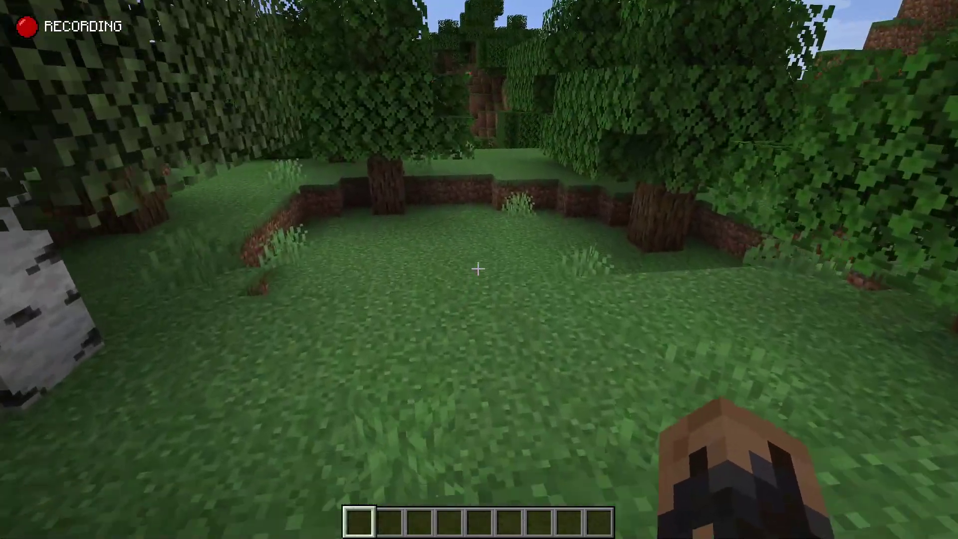
key(w)
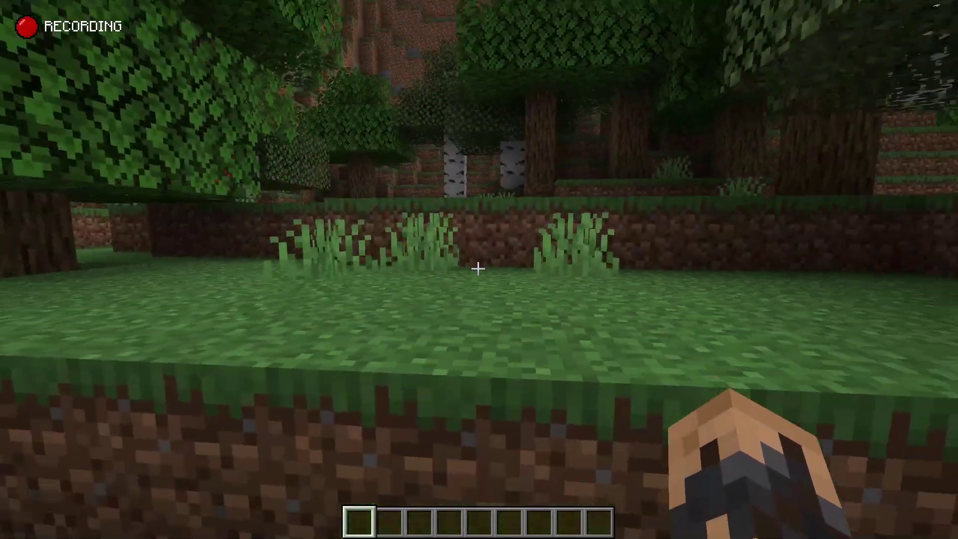
Step: Stop the replay recording, then save the world and quit to the title screen
key(Escape)
click(496, 347)
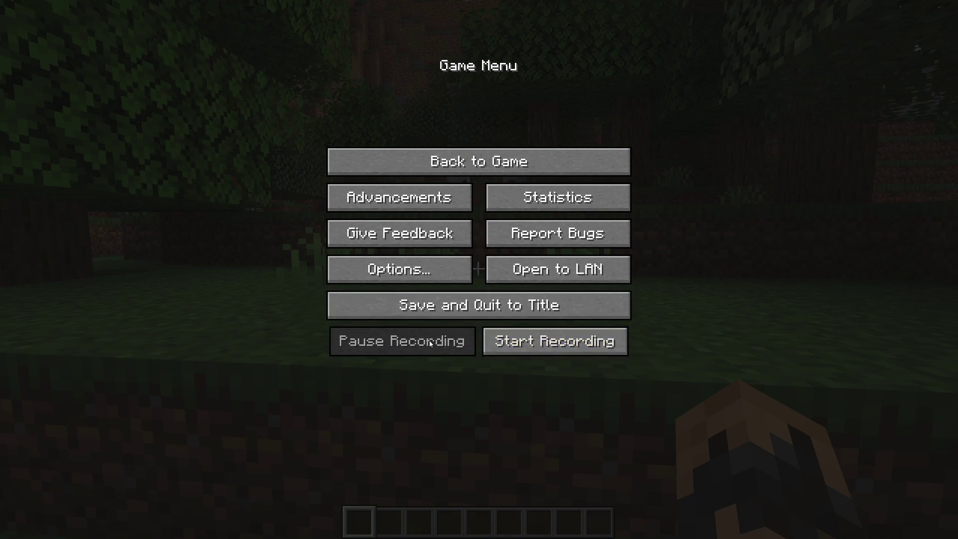
click(439, 306)
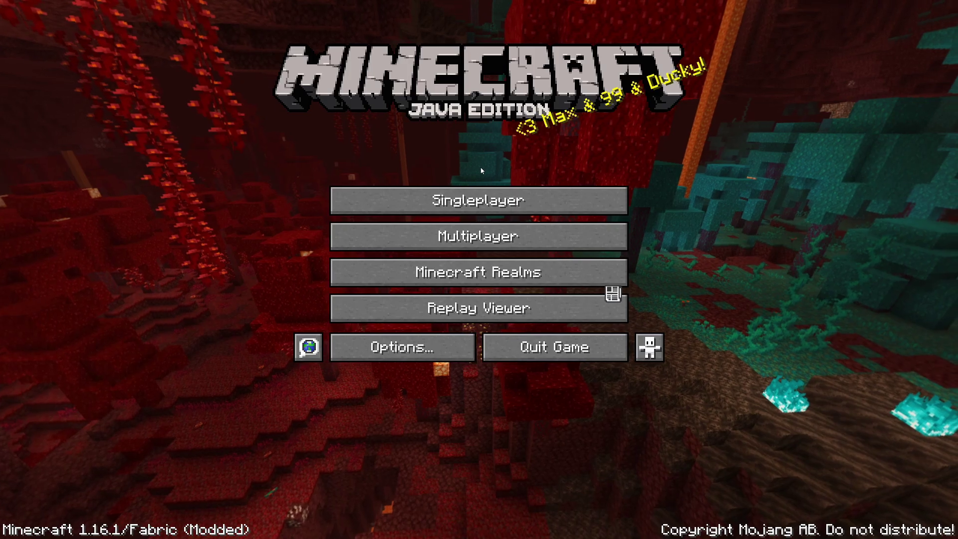
Step: Check for the new recording in the Replay Viewer and look over the Replay Mod settings, ending back at the replay list
click(478, 310)
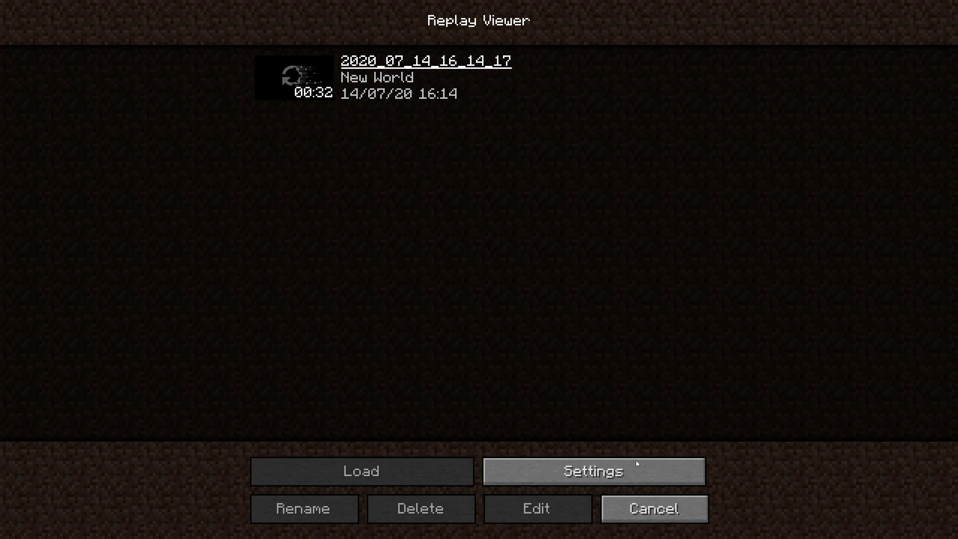
click(647, 508)
click(485, 313)
click(594, 471)
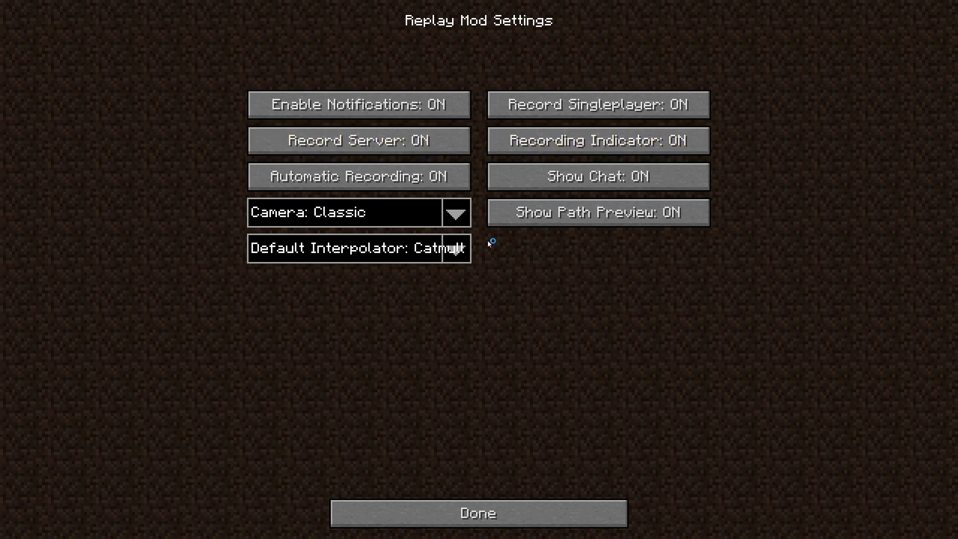
click(482, 509)
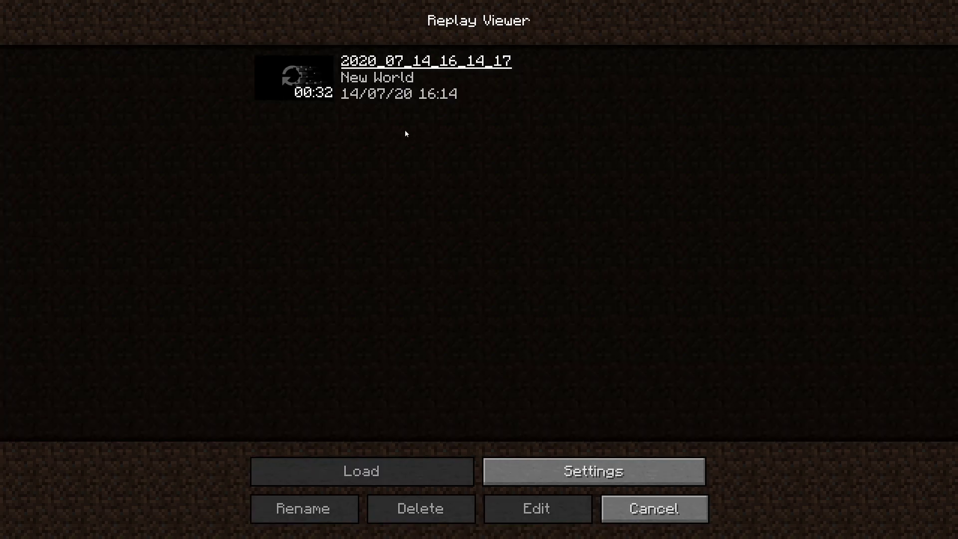
Step: Load the 2020_07_14_16_14_17 replay, pause its playback and fly the camera back from the player
click(440, 84)
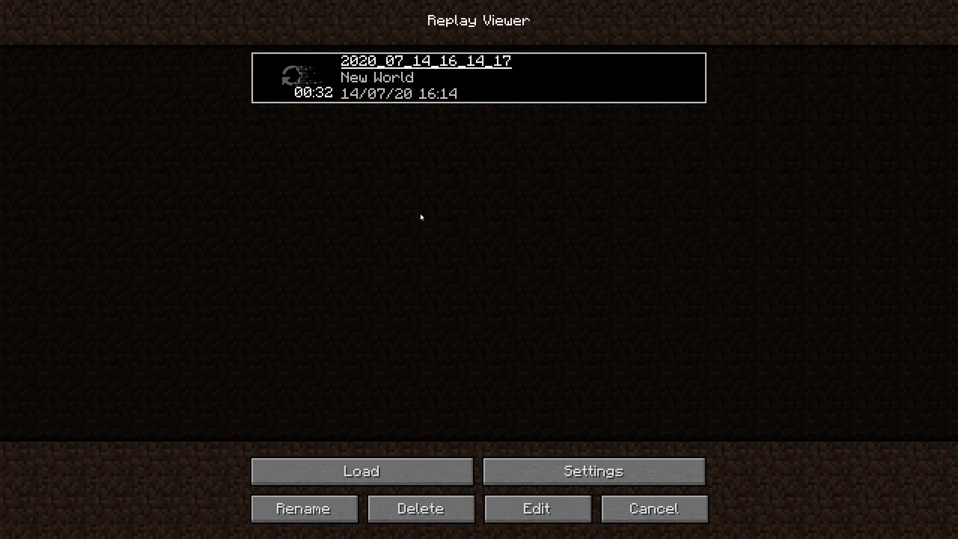
click(407, 468)
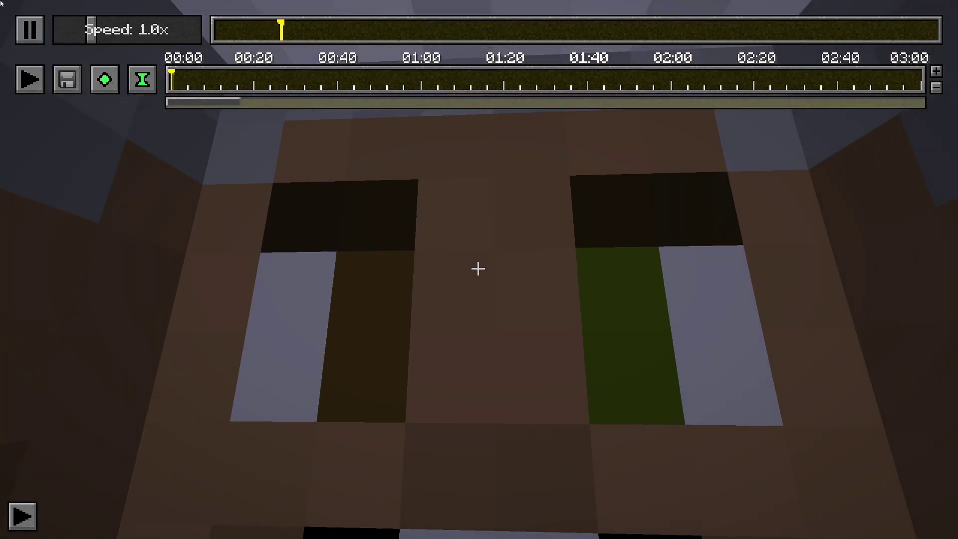
click(30, 29)
key(s)
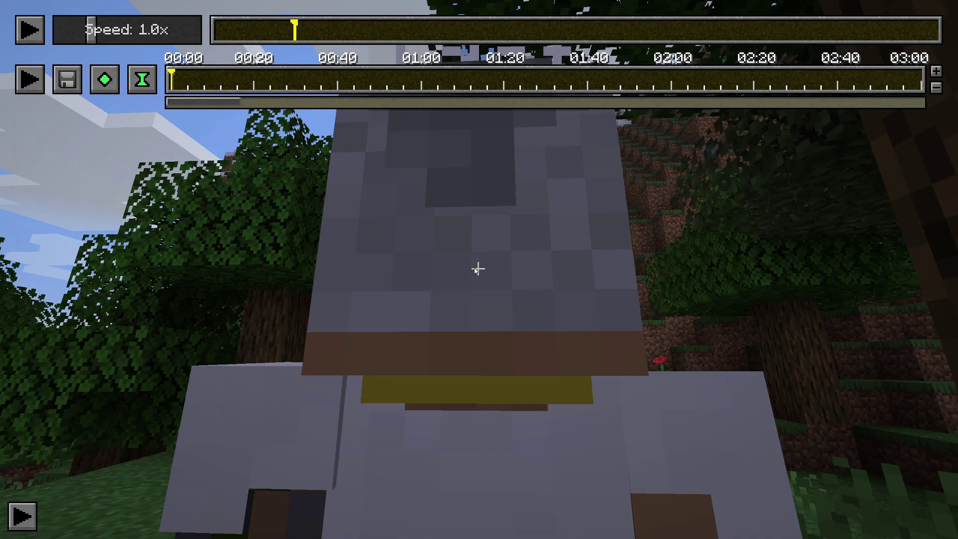
key(w)
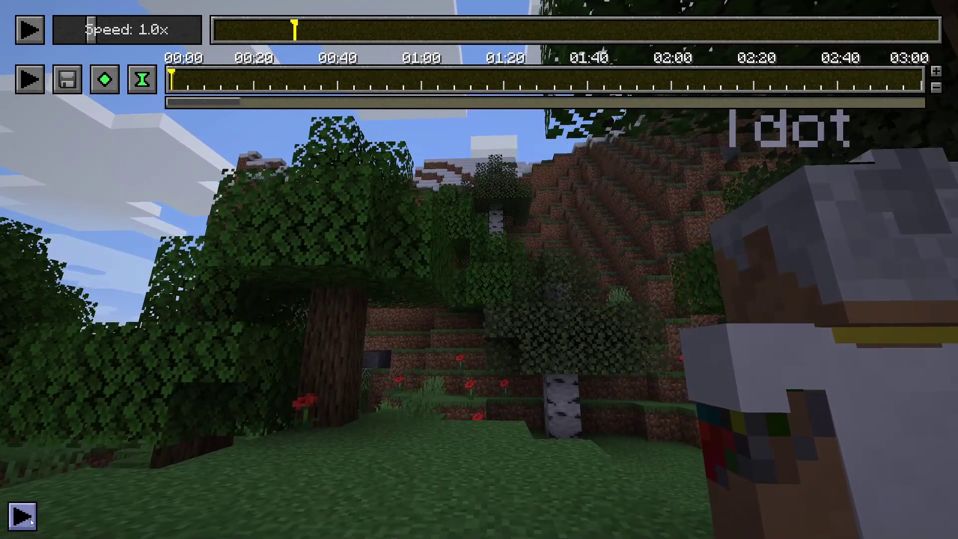
click(22, 516)
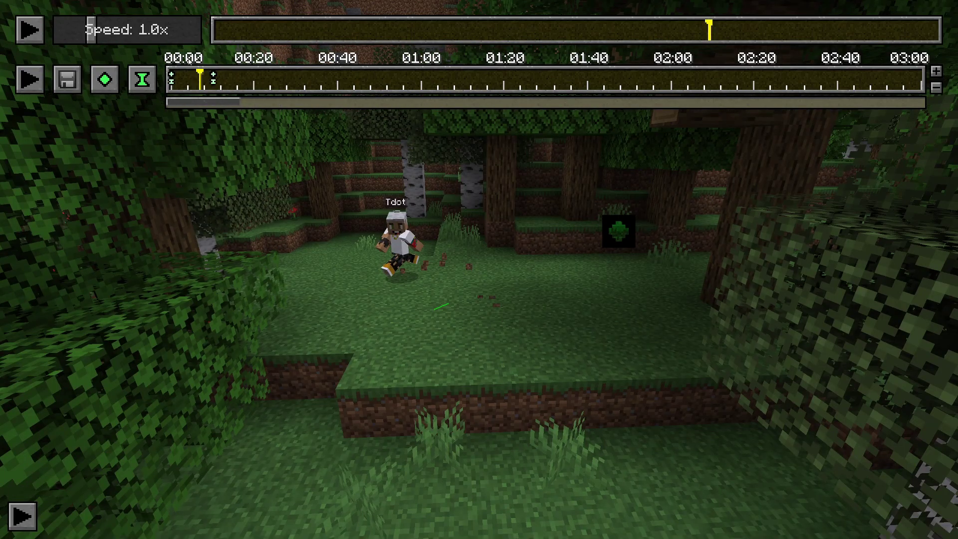
Step: Preview the keyframed camera path from its start and pause it partway through
click(171, 80)
click(27, 78)
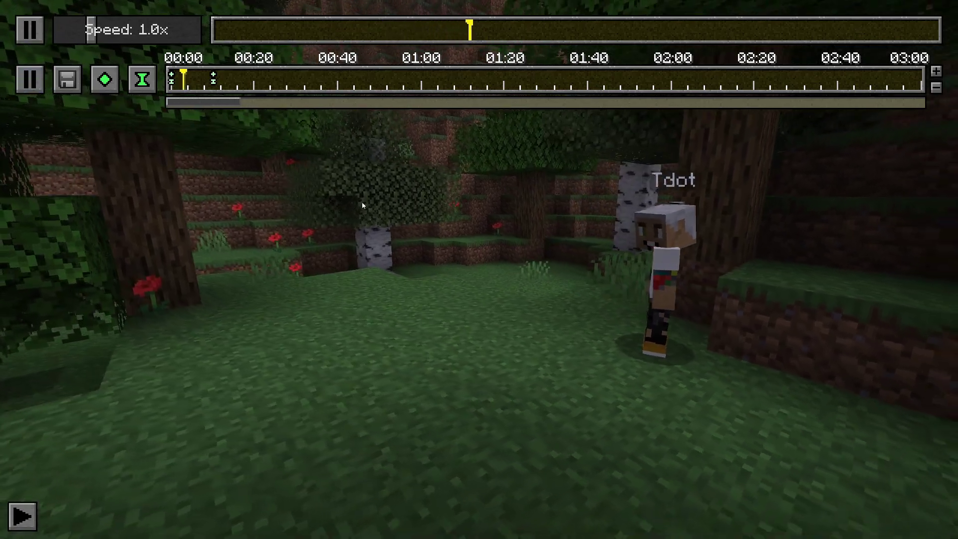
click(30, 80)
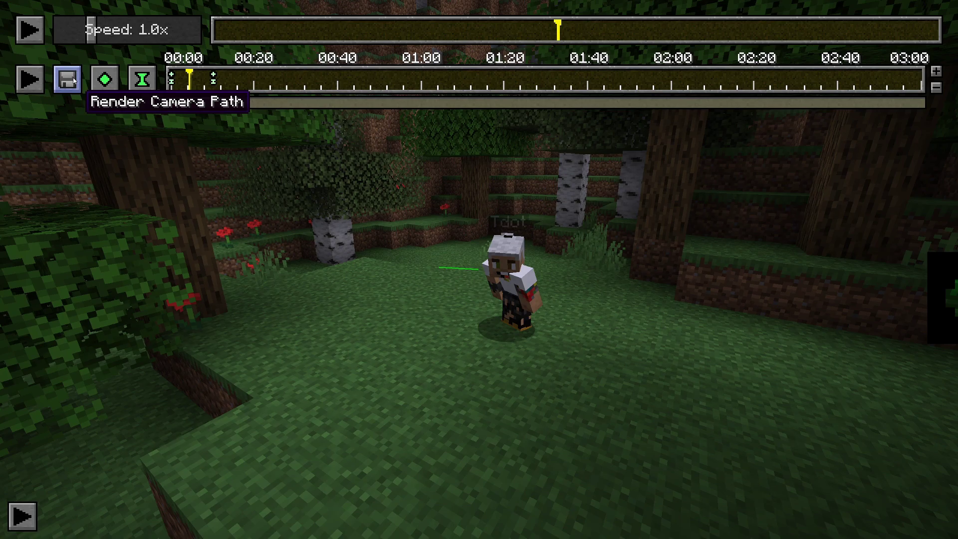
Step: Open the camera path's render settings and check the output file's save folder without changing it
click(68, 79)
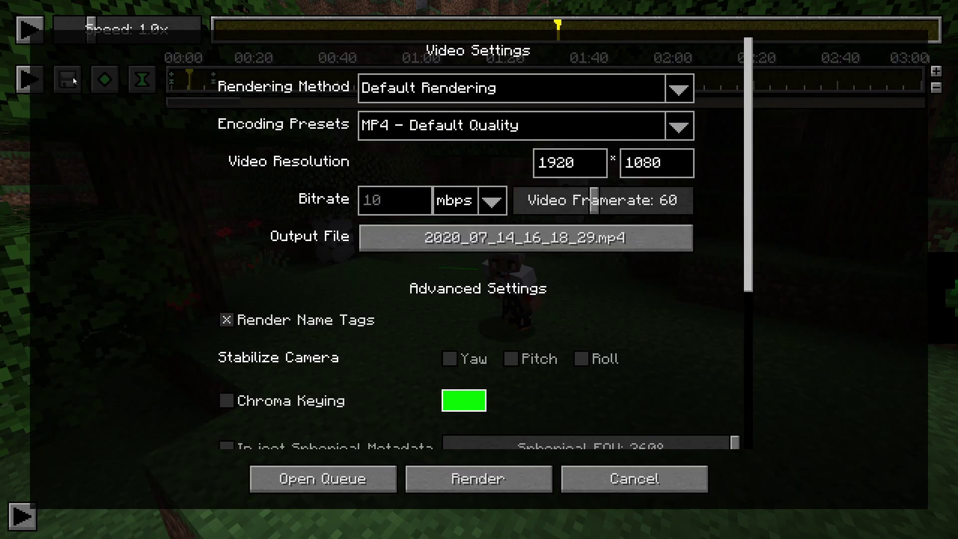
click(498, 241)
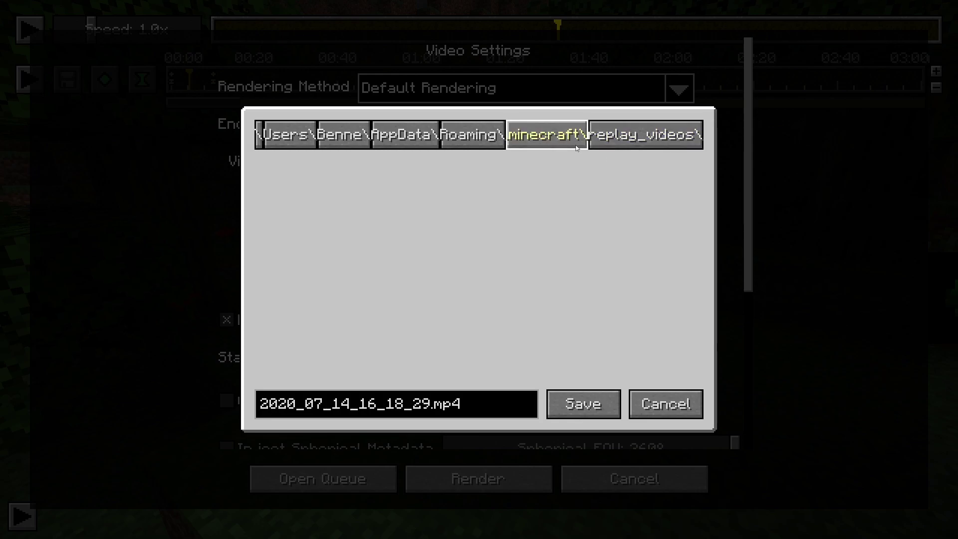
click(666, 406)
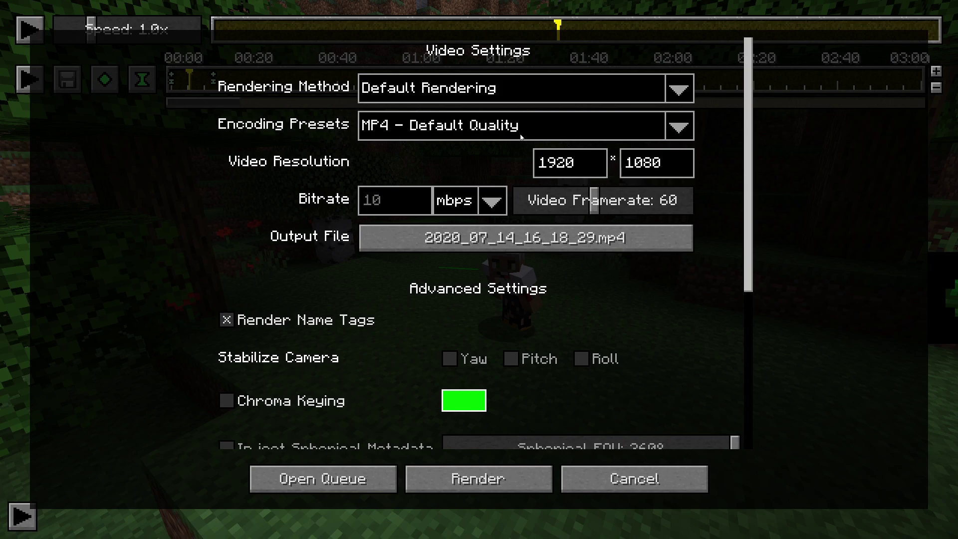
Step: Review the encoding presets and advanced settings, and render the camera path with MP4 - Default Quality at 1920 × 1080 and 60 fps
click(555, 136)
click(555, 136)
scroll(562, 305, down, 3)
scroll(548, 311, down, 2)
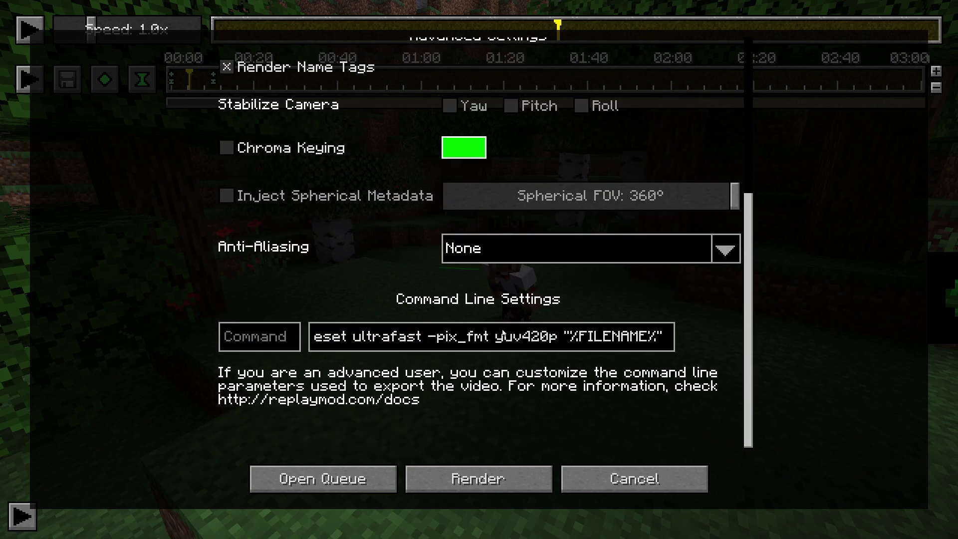
click(477, 480)
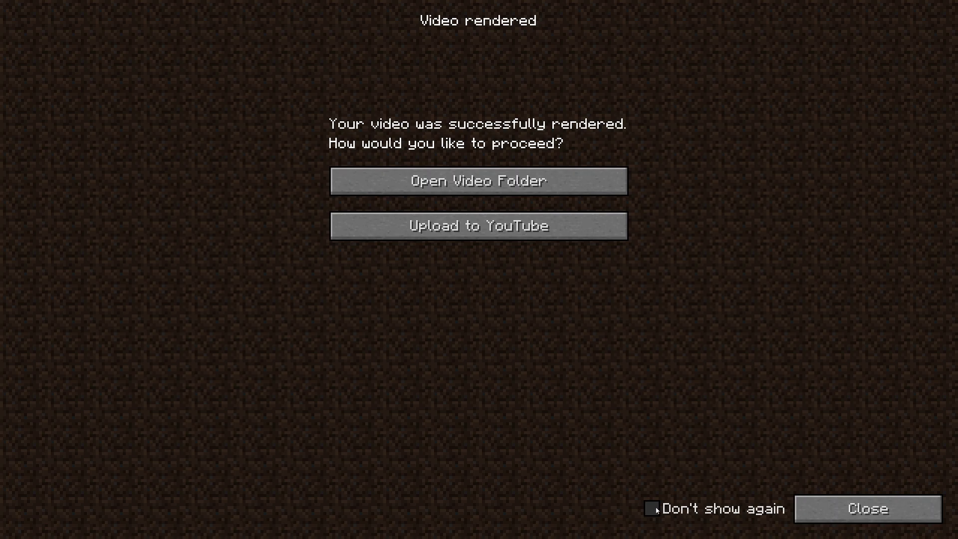
Step: Open the folder of rendered videos and play the 2020_07_14_16_18_29 video
click(479, 180)
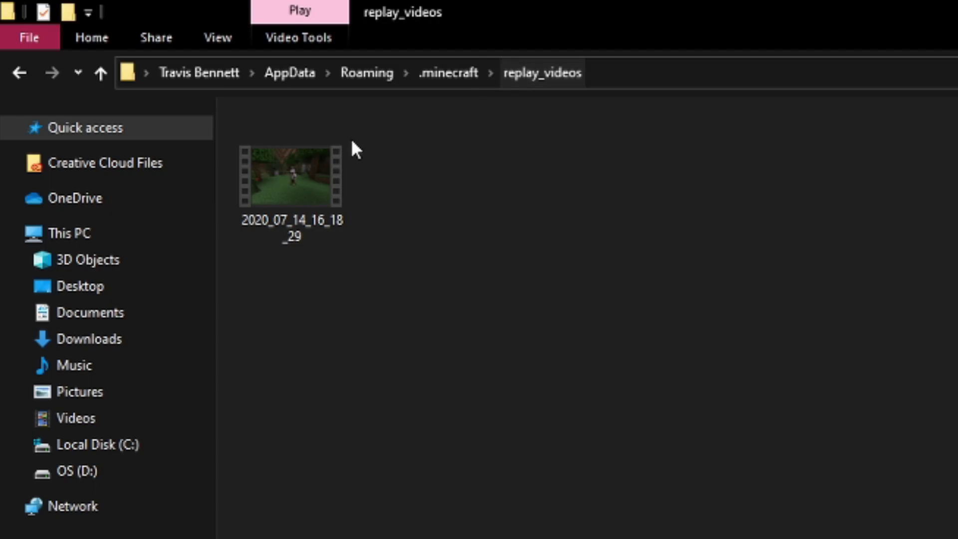
double_click(307, 181)
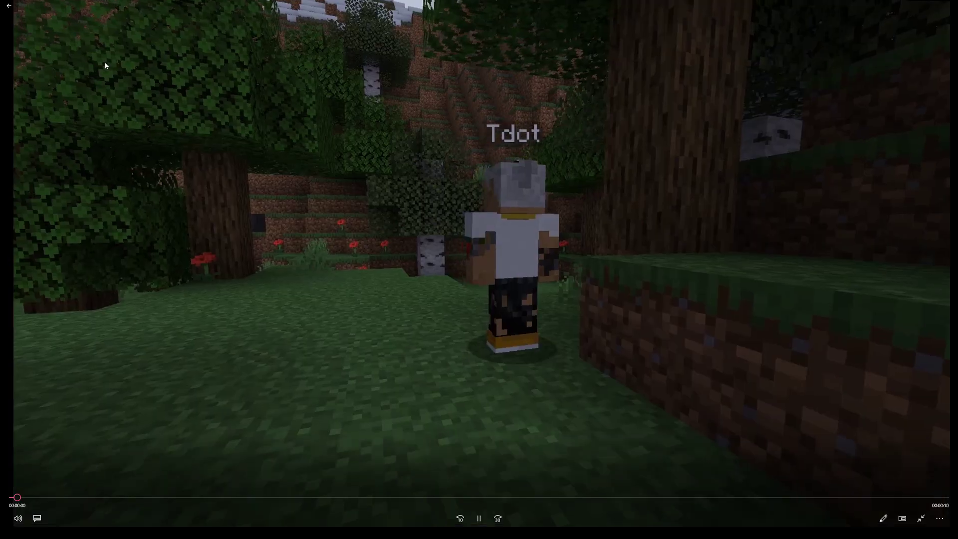